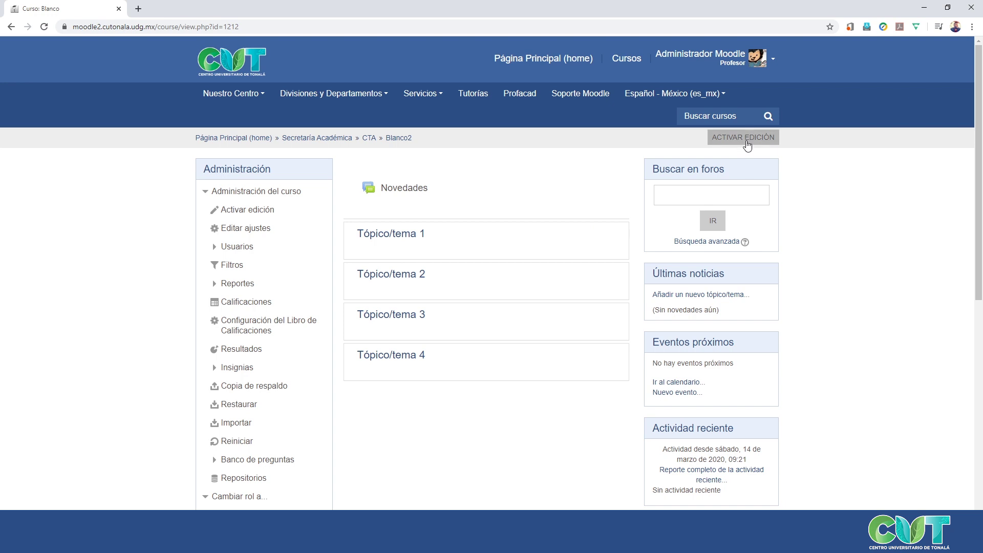
Turn on course editing and start adding a Tarea activity to Tópico/tema 1
click(748, 144)
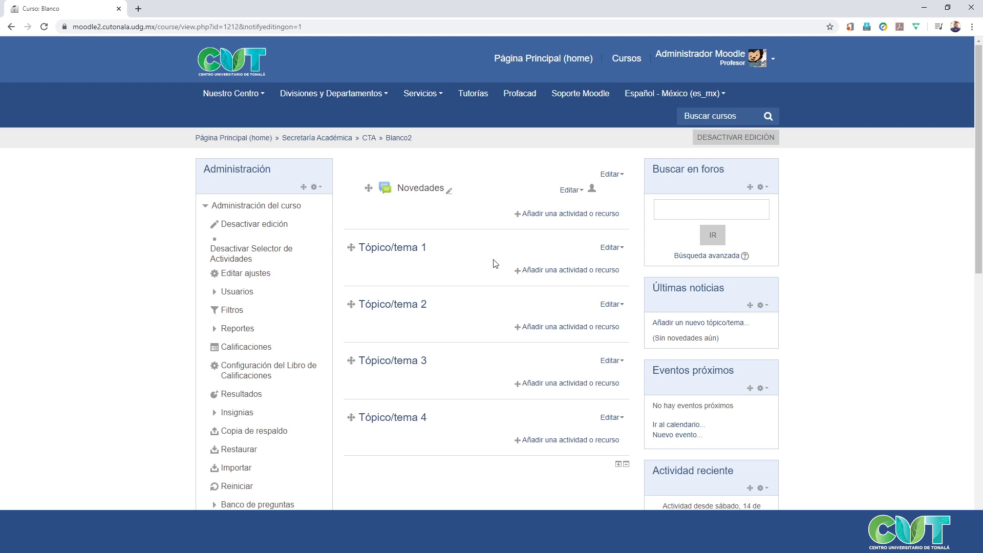
click(564, 272)
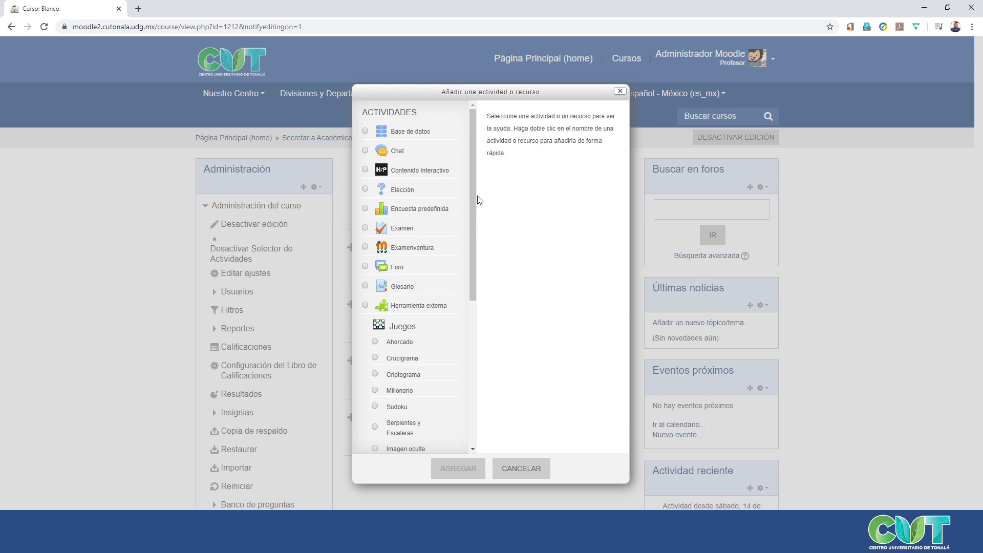
drag(473, 195, 468, 297)
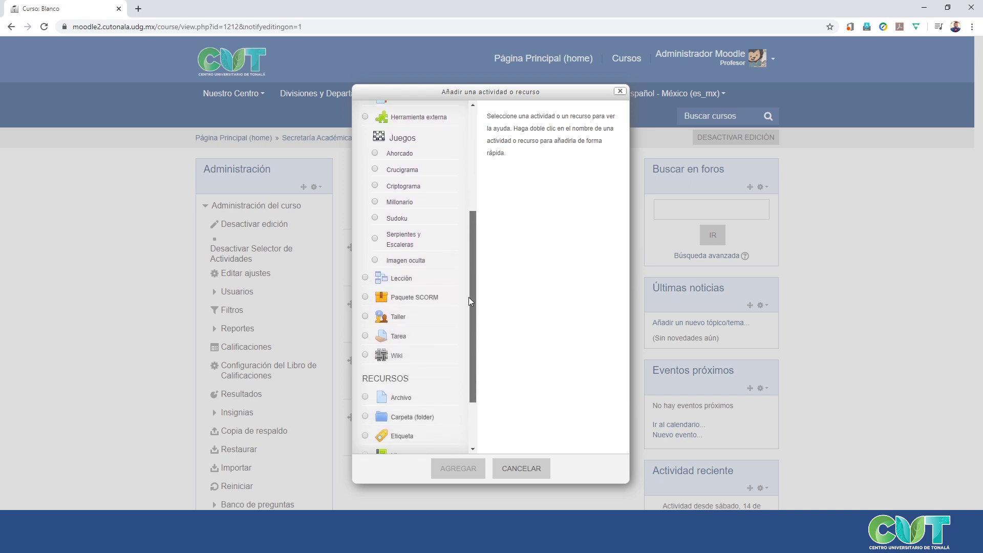
click(366, 337)
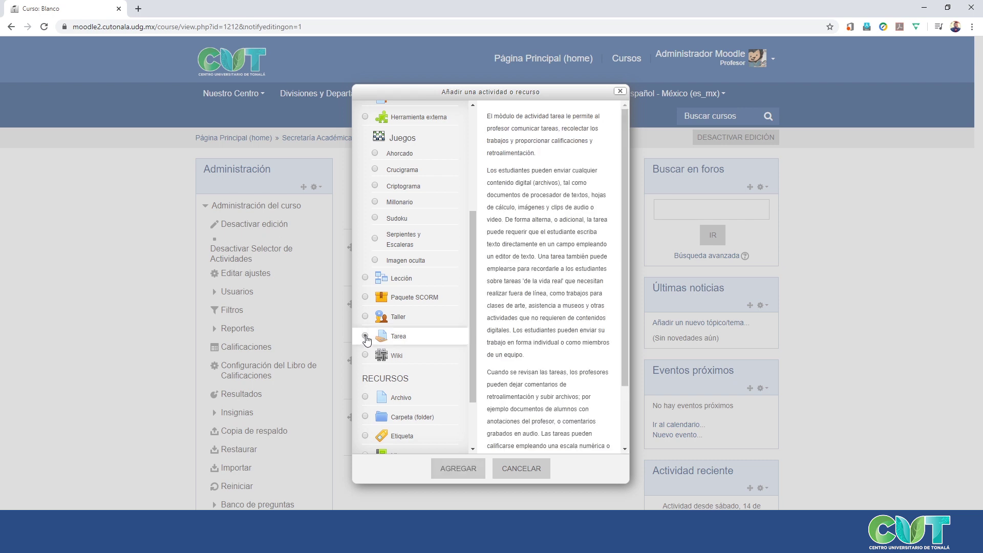
click(464, 470)
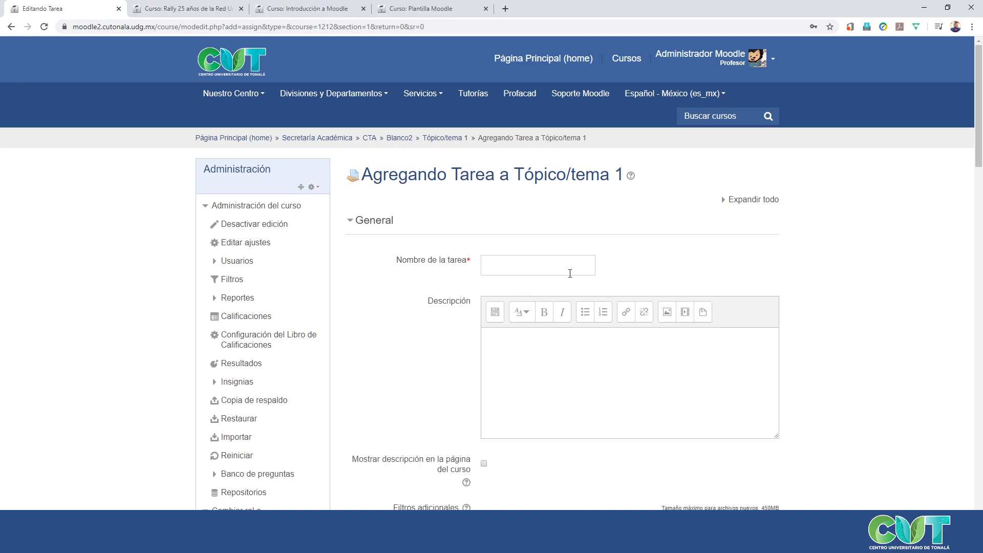
Examine the new assignment's General fields and its Disponibilidad dates for opening, delivery and cut-off
scroll(570, 274, down, 2)
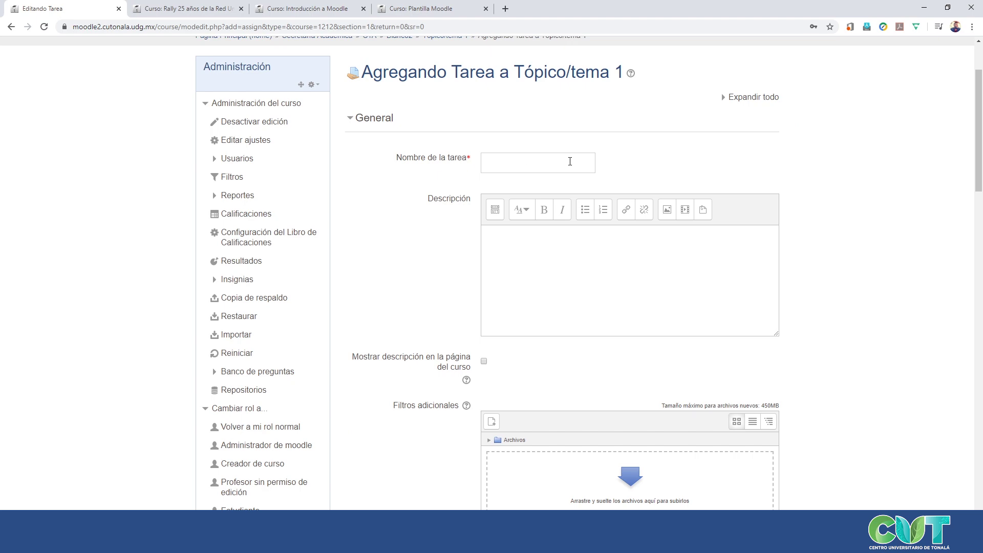
scroll(512, 250, down, 2)
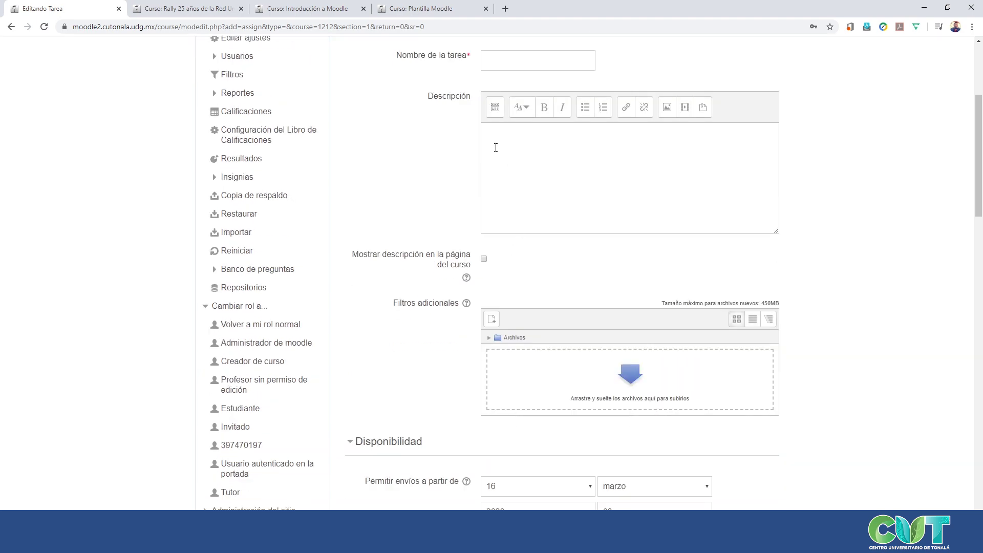
scroll(472, 342, down, 3)
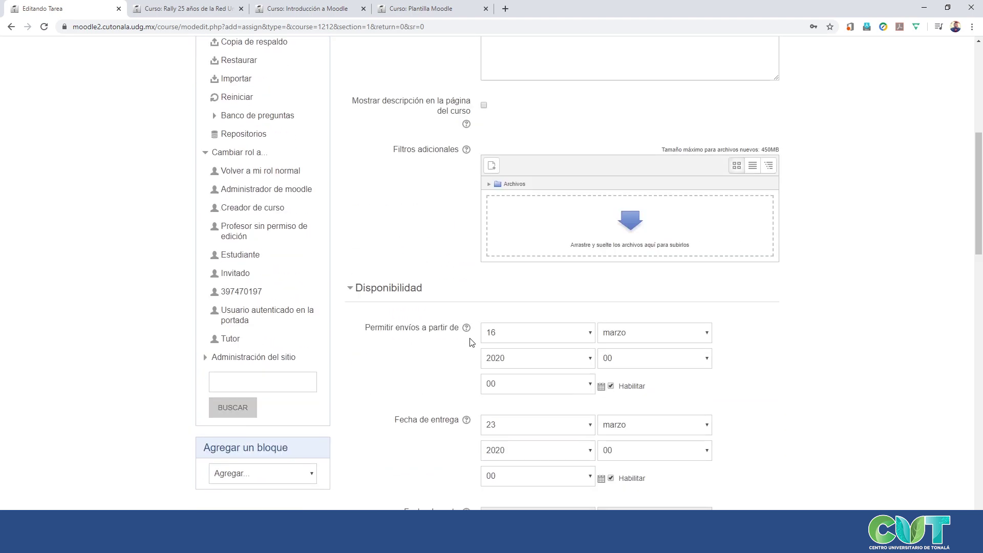
drag(422, 288, 362, 288)
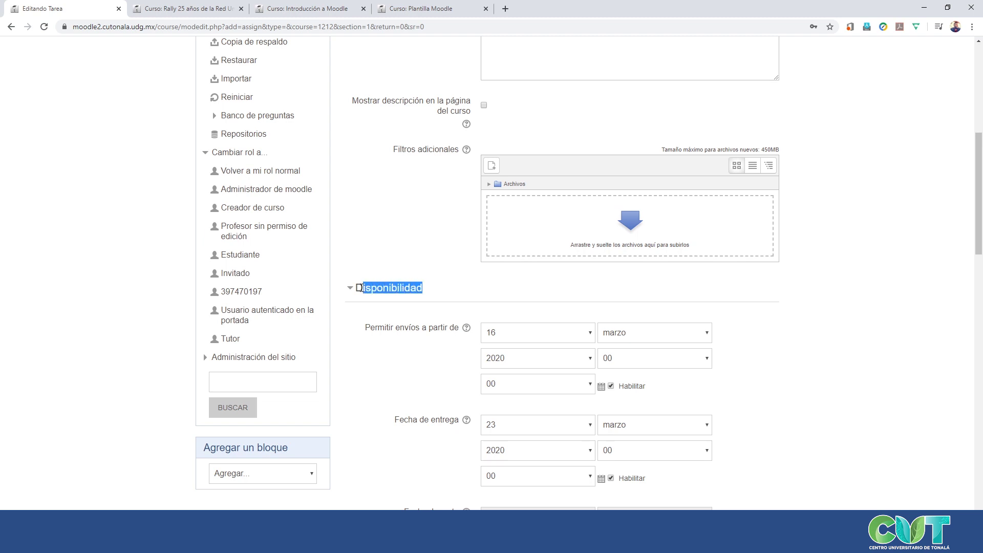
click(441, 292)
scroll(442, 300, down, 3)
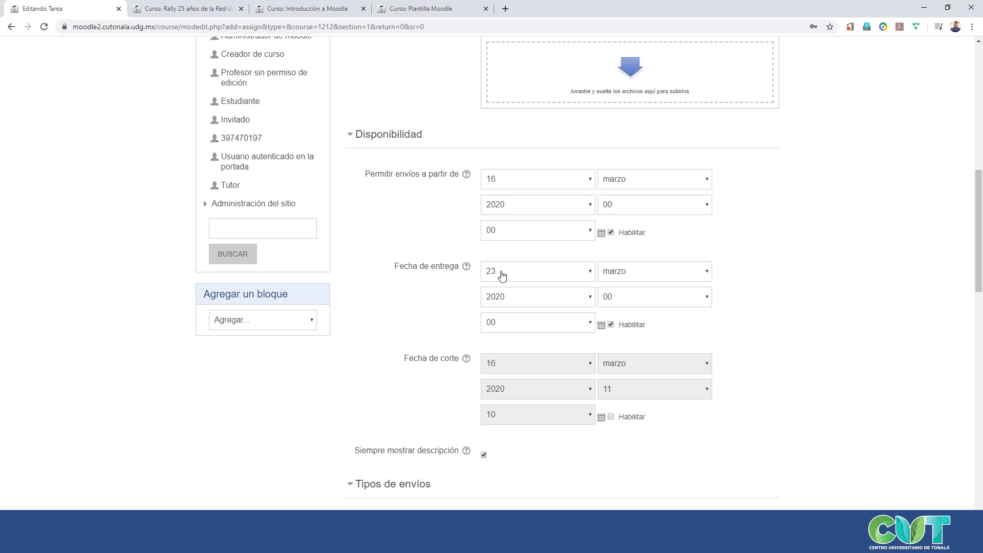
Review the assignment's Tipos de envíos settings, including the maximum submission size options, and its Configuración de entrega
scroll(502, 275, down, 7)
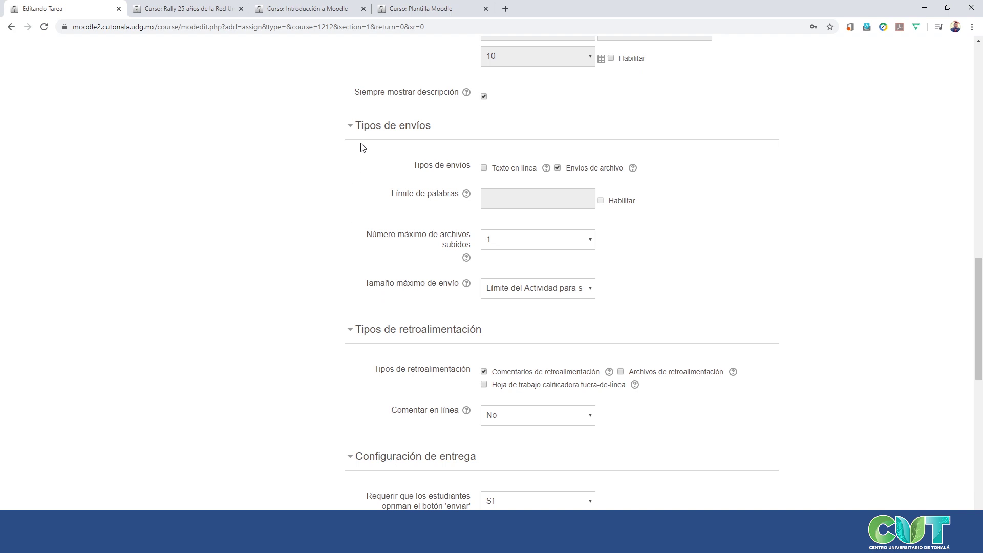
drag(441, 128, 359, 138)
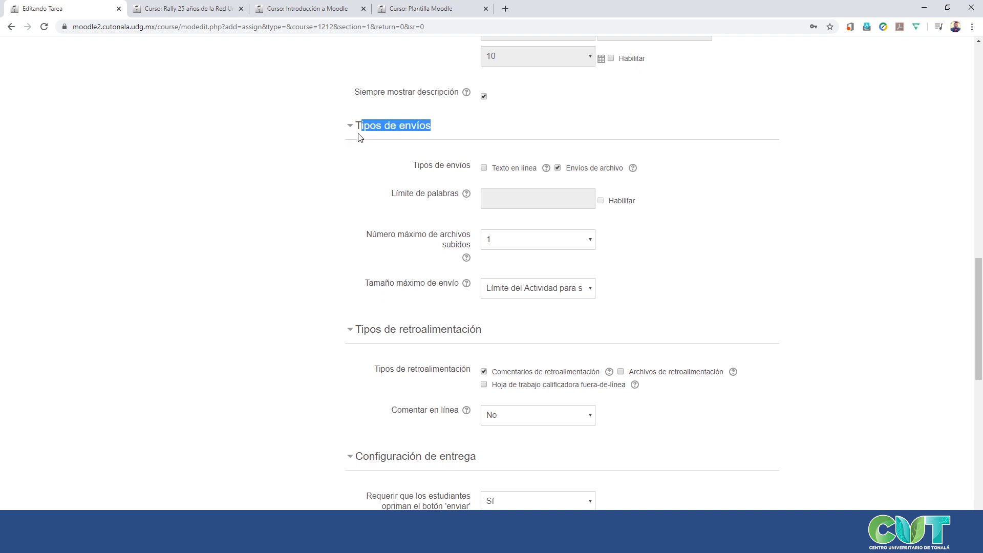
click(502, 123)
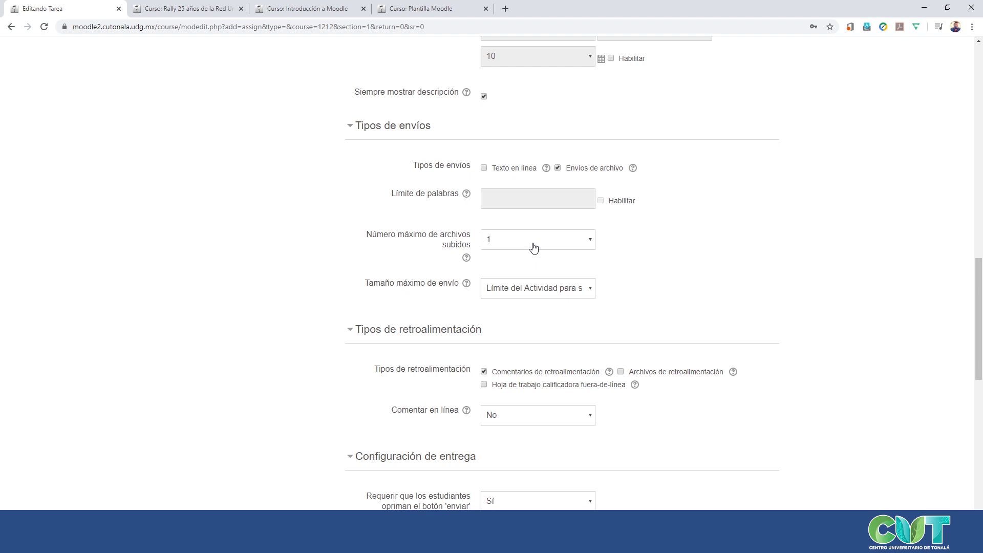
click(568, 293)
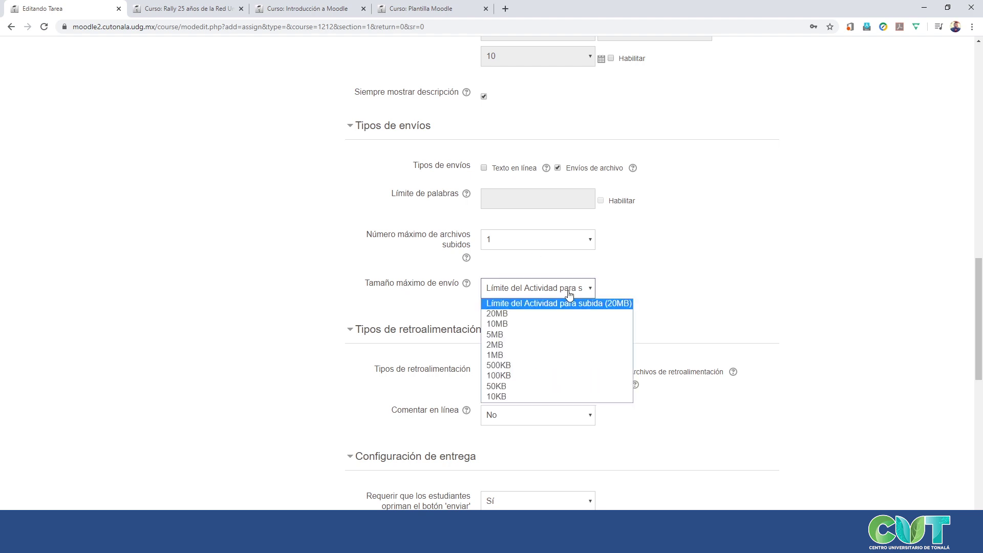
click(682, 267)
scroll(683, 267, down, 4)
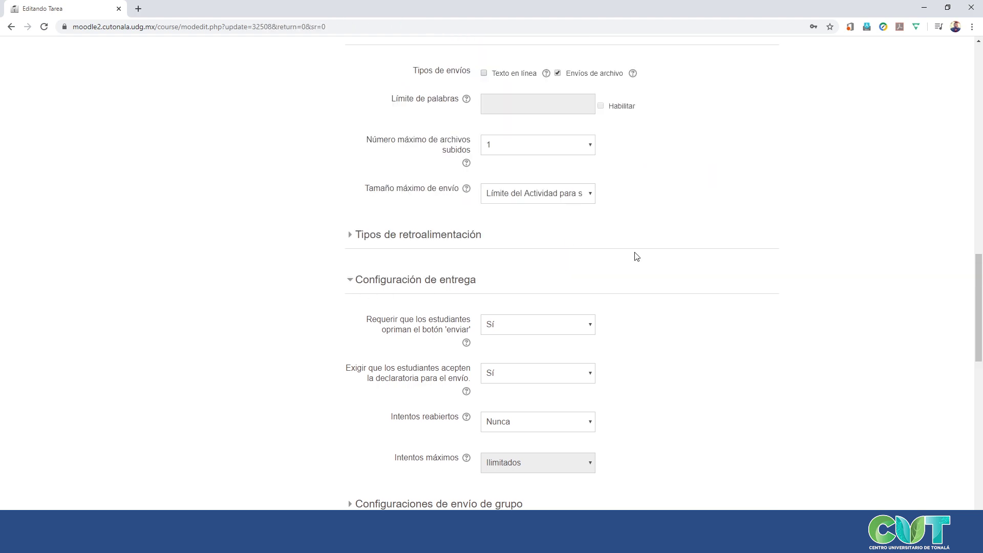
scroll(637, 256, down, 2)
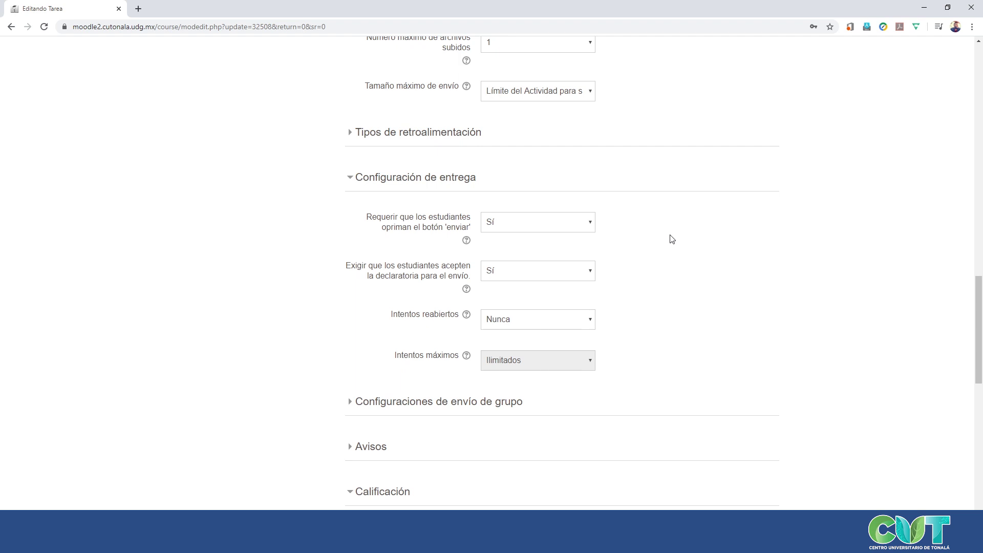
Review the assignment's Calificación settings, including the available grade types and grading methods
scroll(672, 239, down, 6)
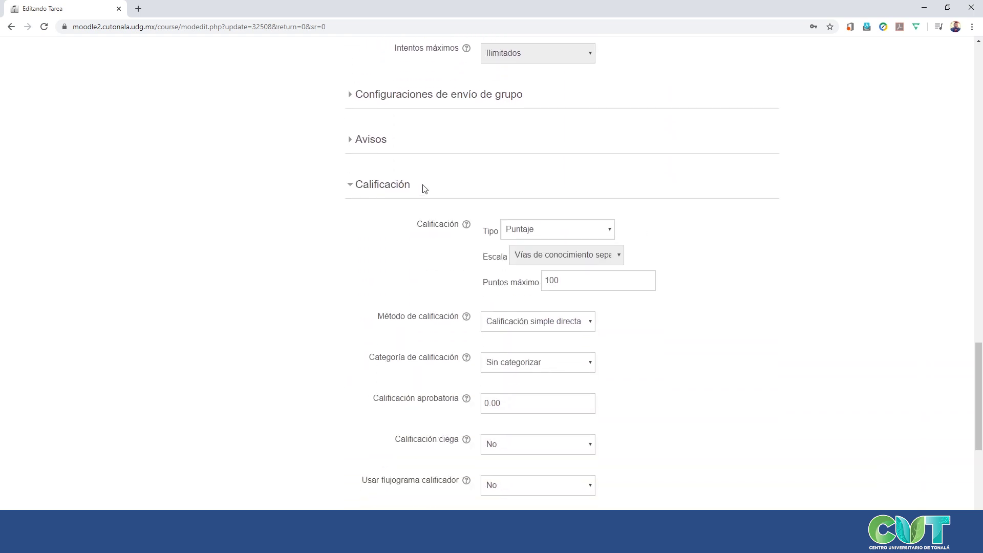
drag(429, 185, 356, 184)
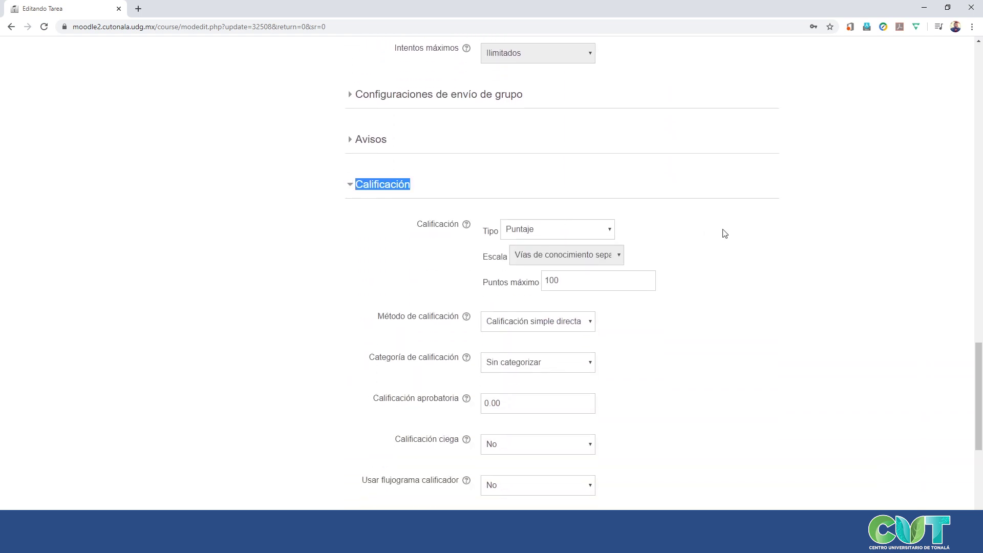
scroll(720, 233, down, 1)
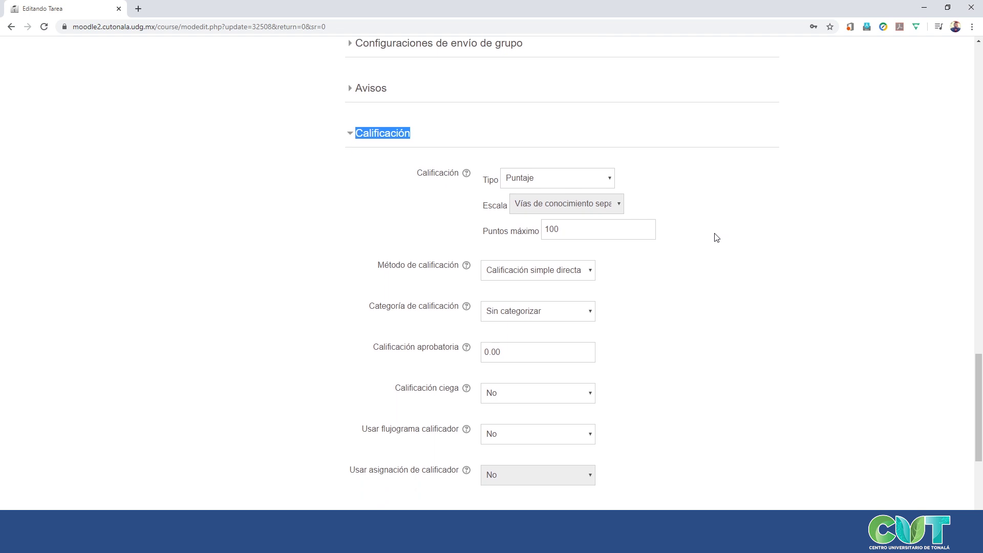
click(587, 185)
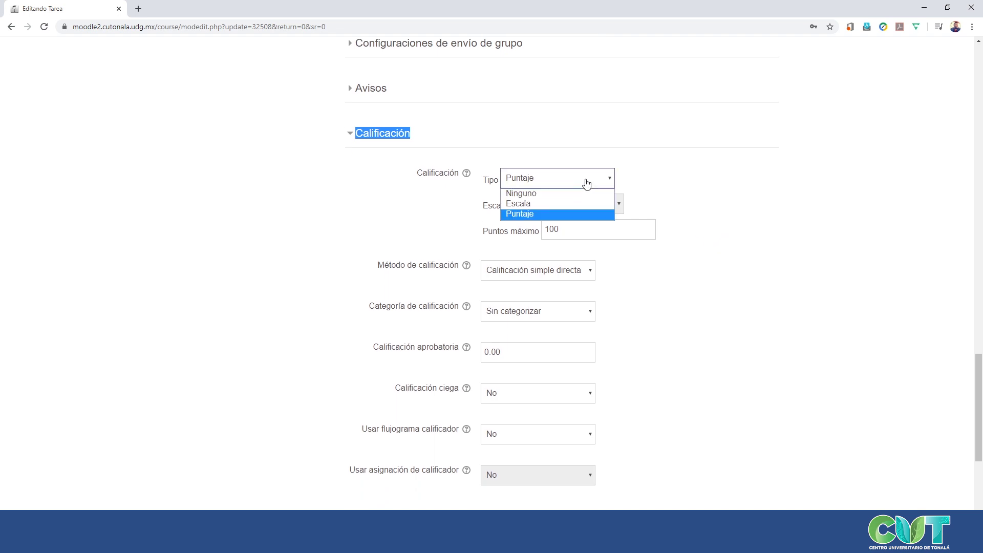
click(706, 174)
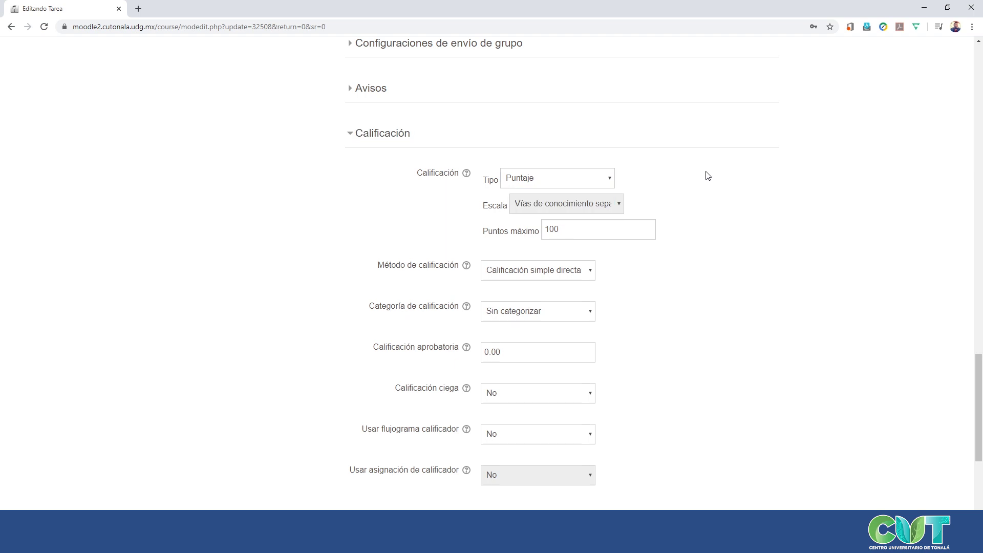
scroll(606, 173, down, 2)
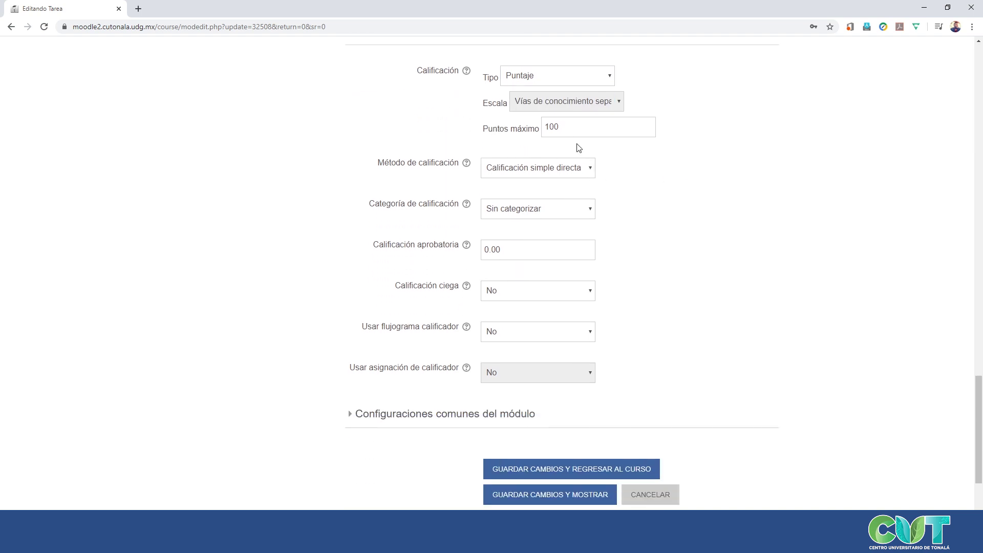
click(579, 168)
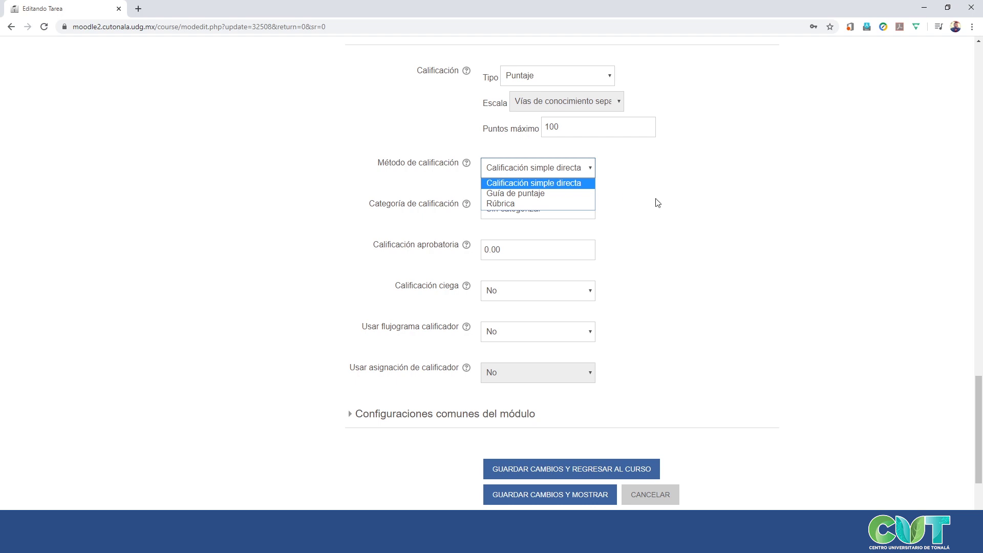
Save the assignment settings and return to the course
scroll(698, 210, down, 2)
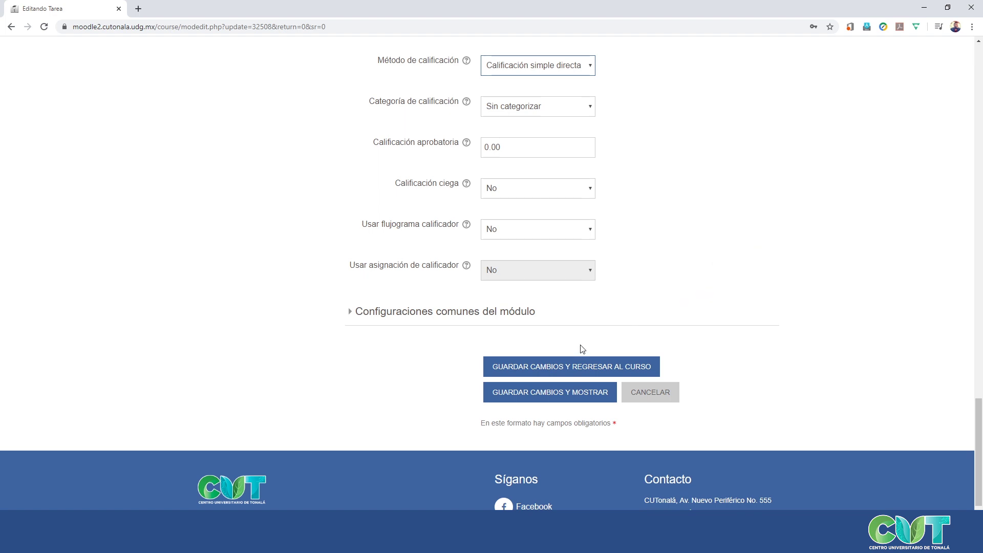
click(566, 370)
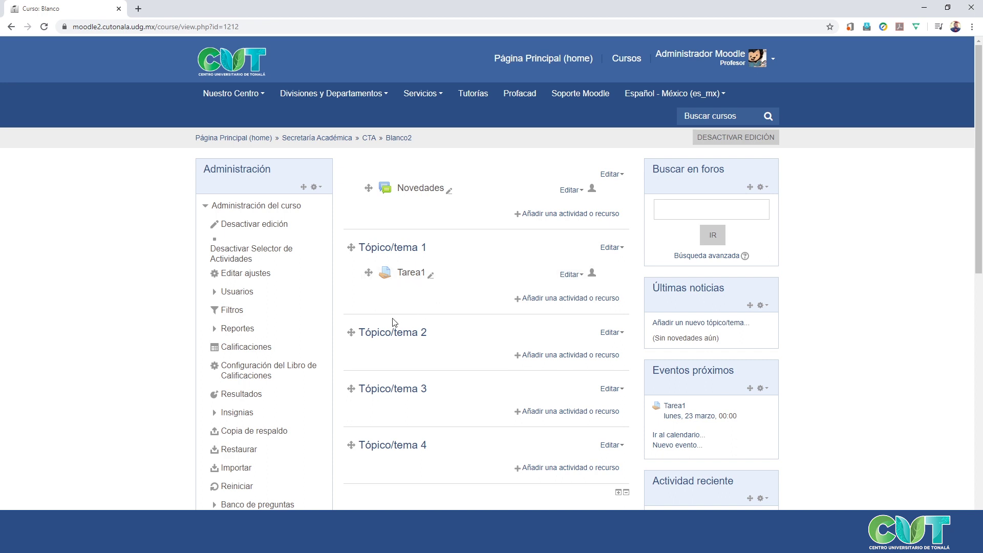
Open the list of all submissions for Tarea1 and open the submitted entry's grading form
click(412, 275)
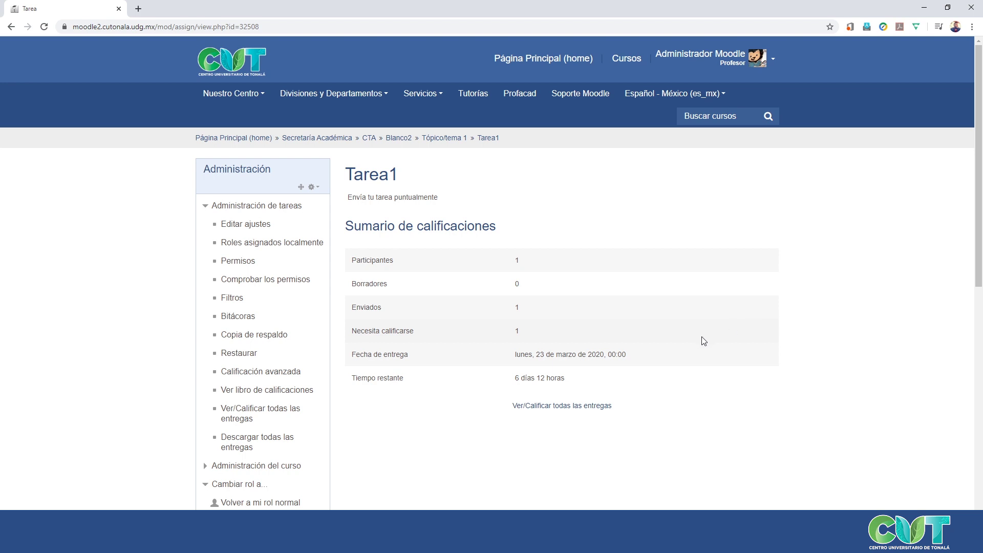
click(560, 408)
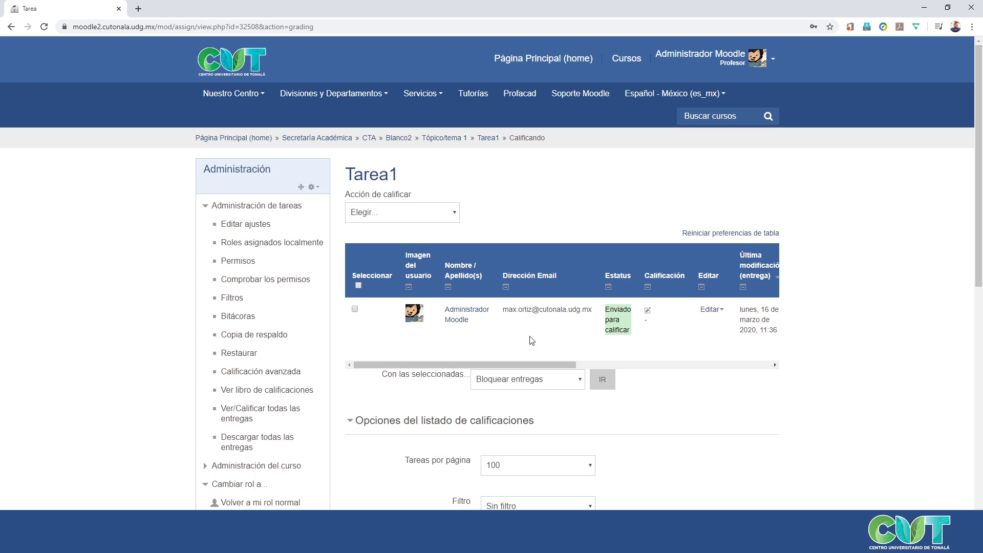
scroll(531, 340, down, 2)
scroll(439, 304, up, 1)
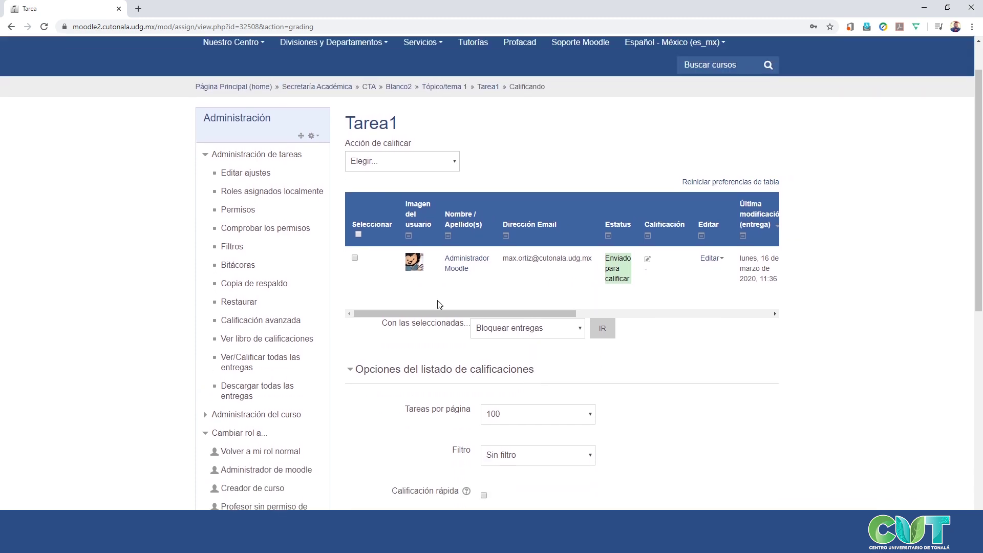
click(711, 262)
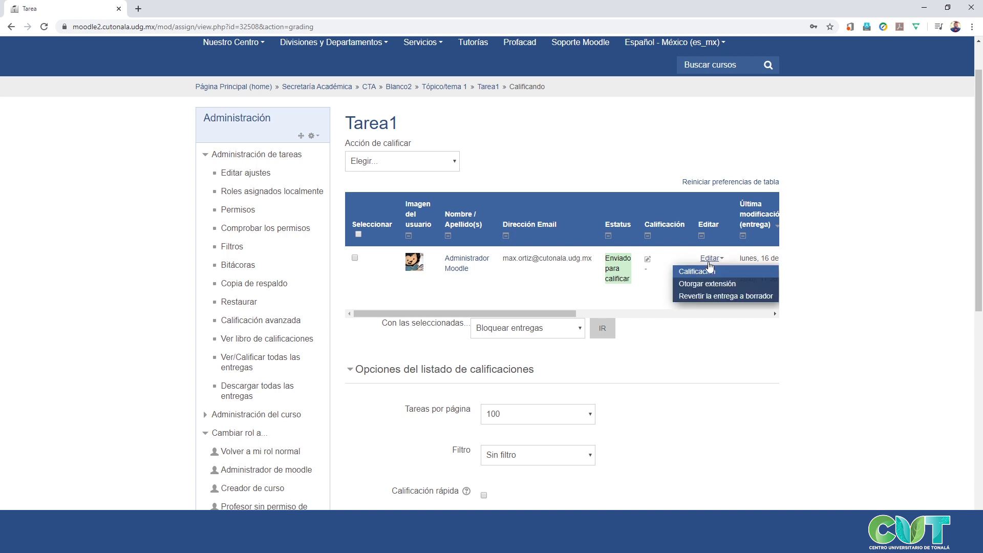
click(695, 277)
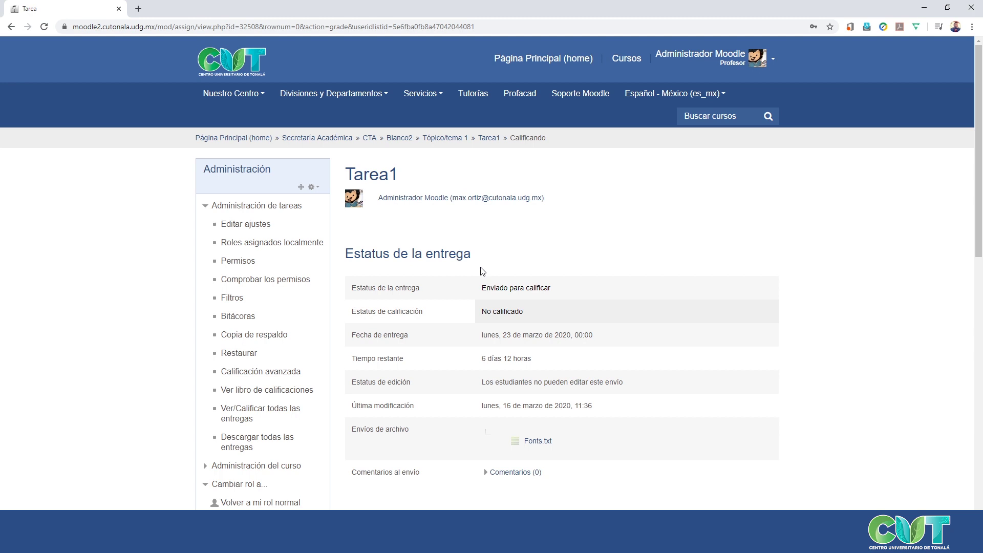
Clear the prefilled value from the submission's Calificación sobre 100 field
scroll(483, 271, down, 2)
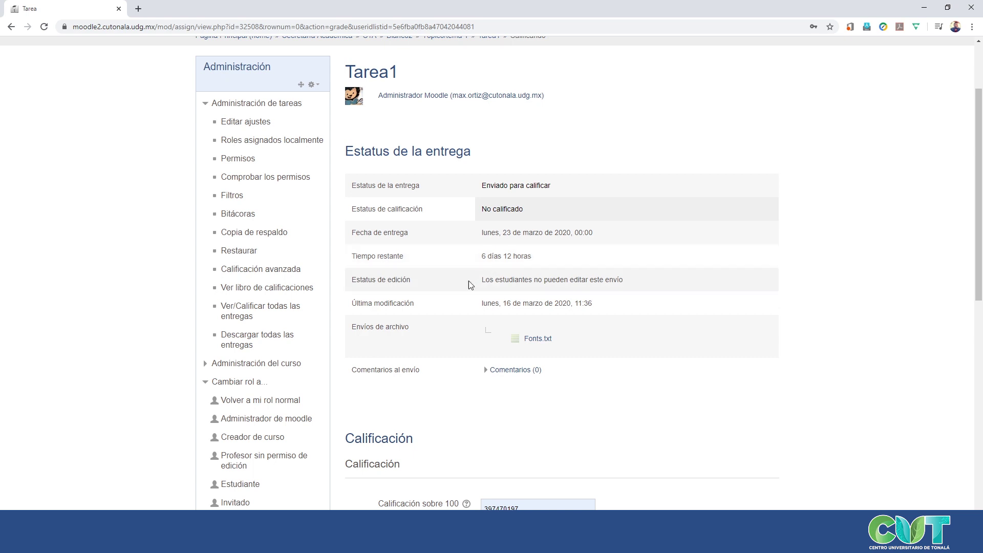
scroll(500, 281, down, 6)
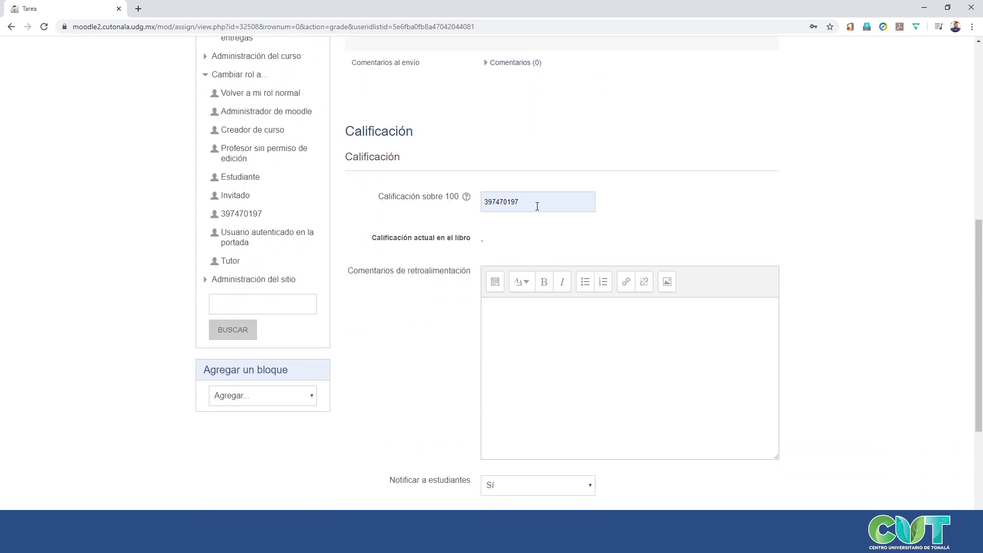
double_click(531, 204)
key(BackSpace)
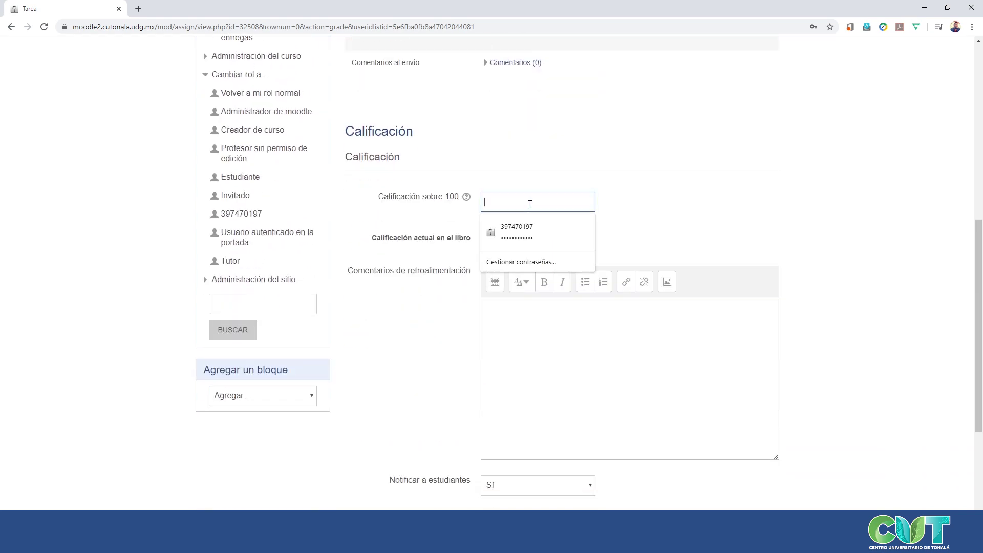
click(599, 160)
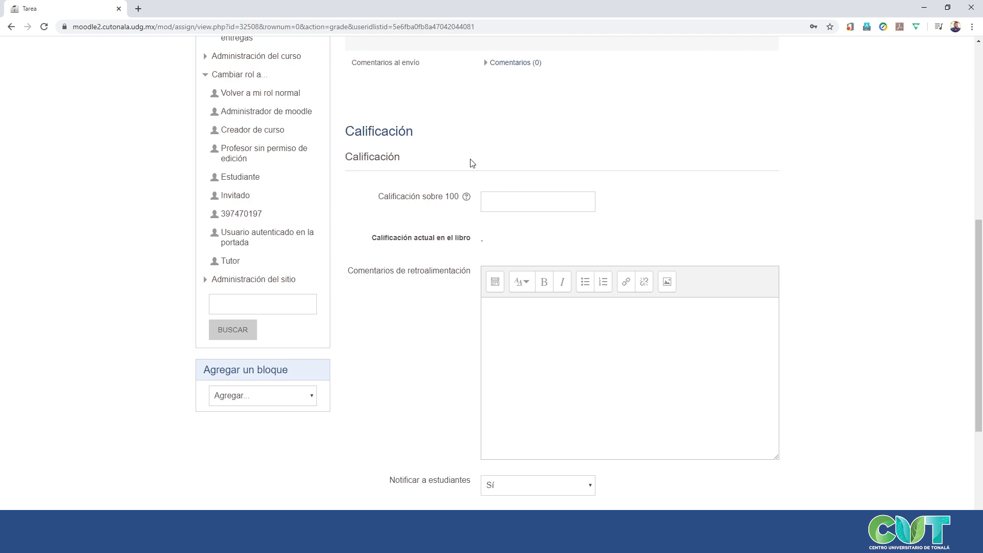
scroll(472, 160, down, 1)
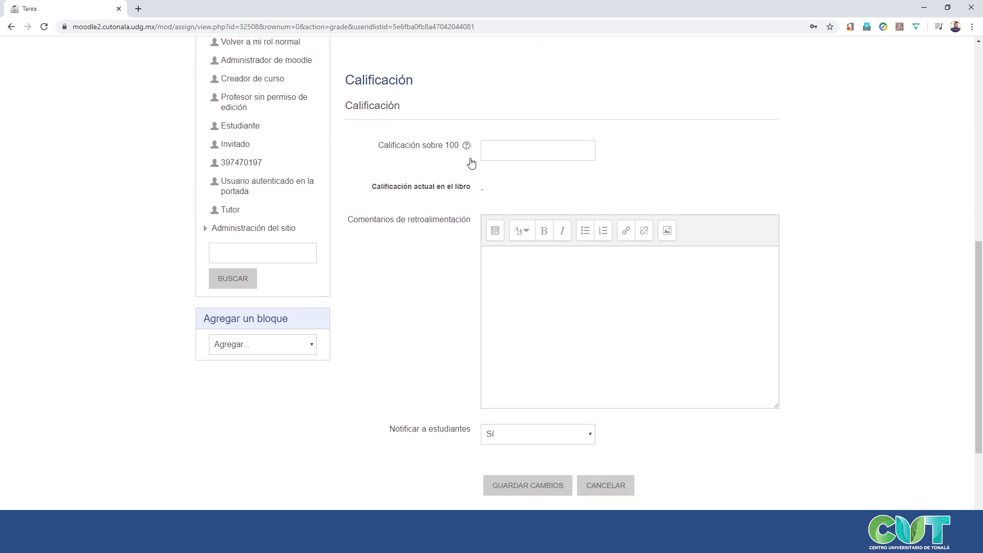
Enter a grade of 95 in the submission's Calificación sobre 100 field
click(498, 150)
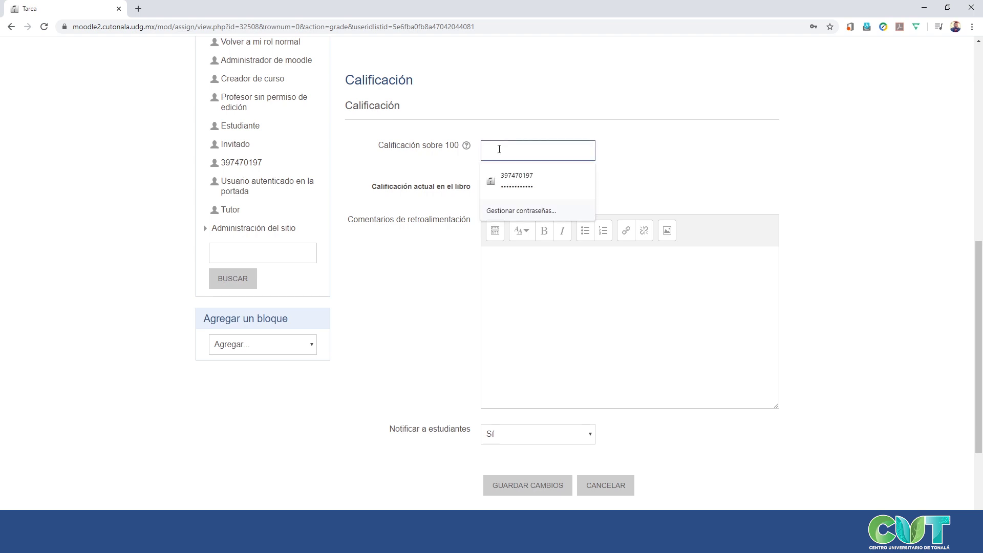
click(502, 115)
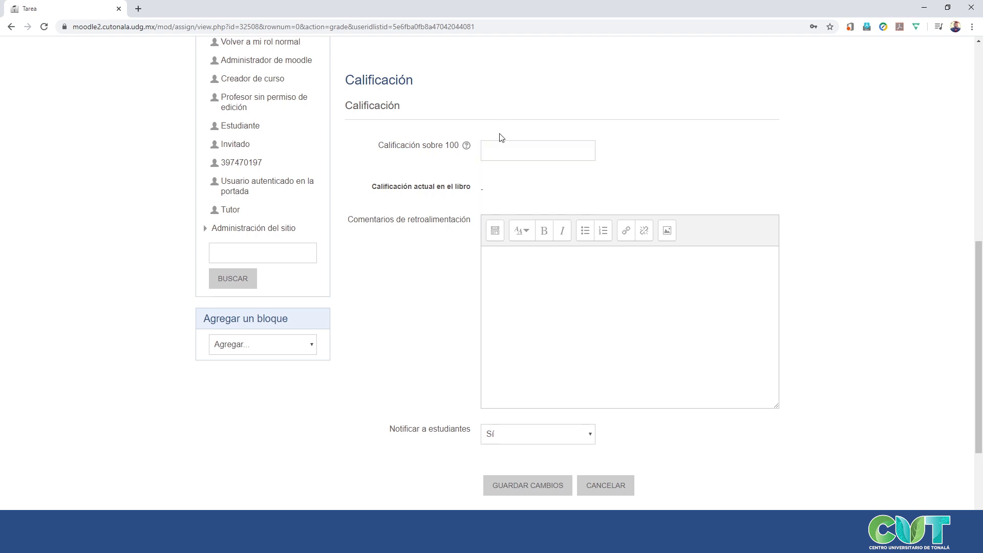
click(496, 148)
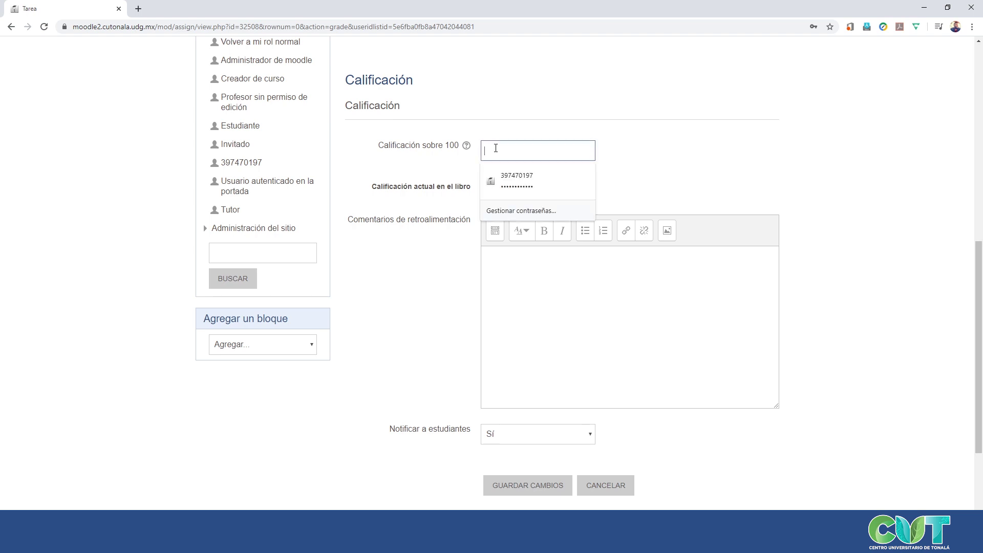
text(95)
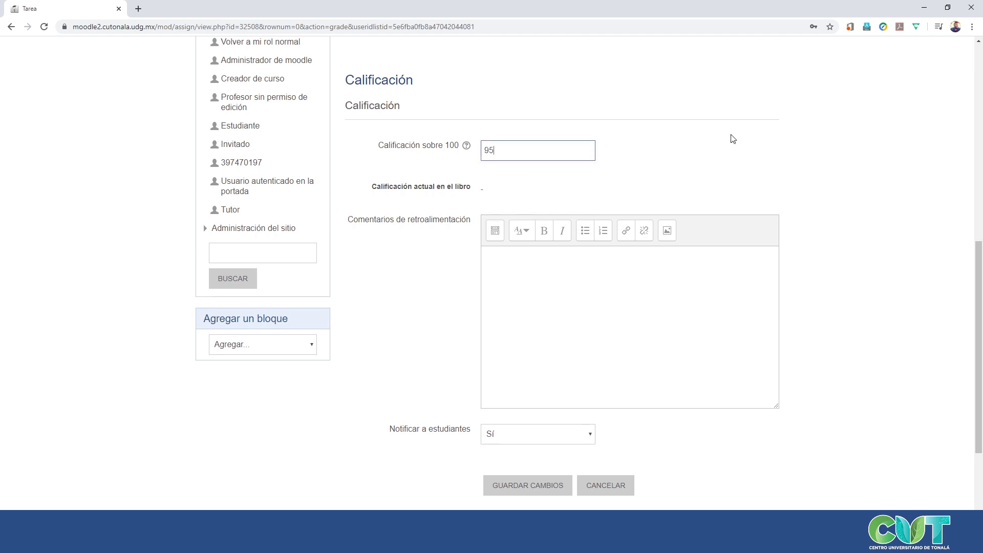
click(718, 135)
Save the submission's grade without feedback comments, decline the browser's offer to store the password, and return to the Tarea1 submissions list
scroll(499, 269, down, 3)
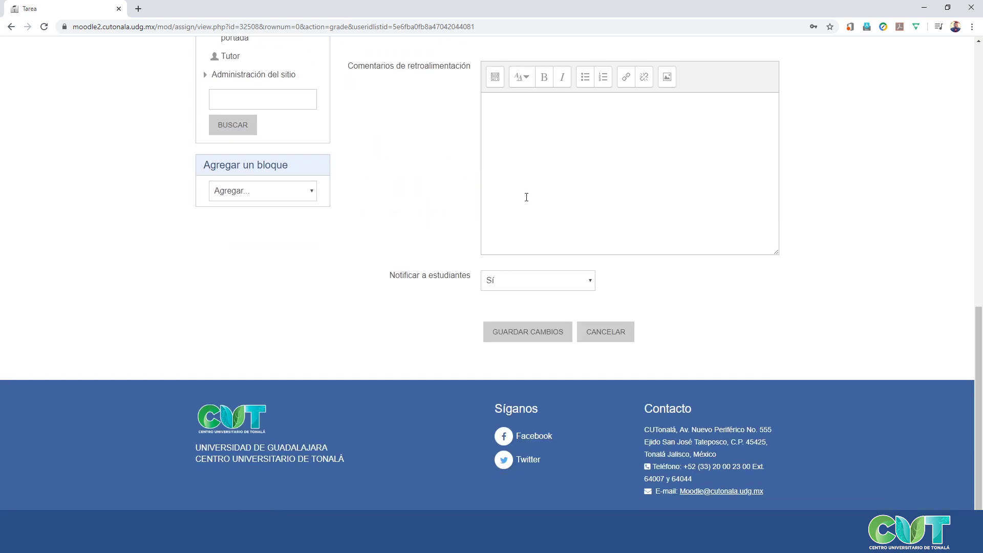
click(555, 130)
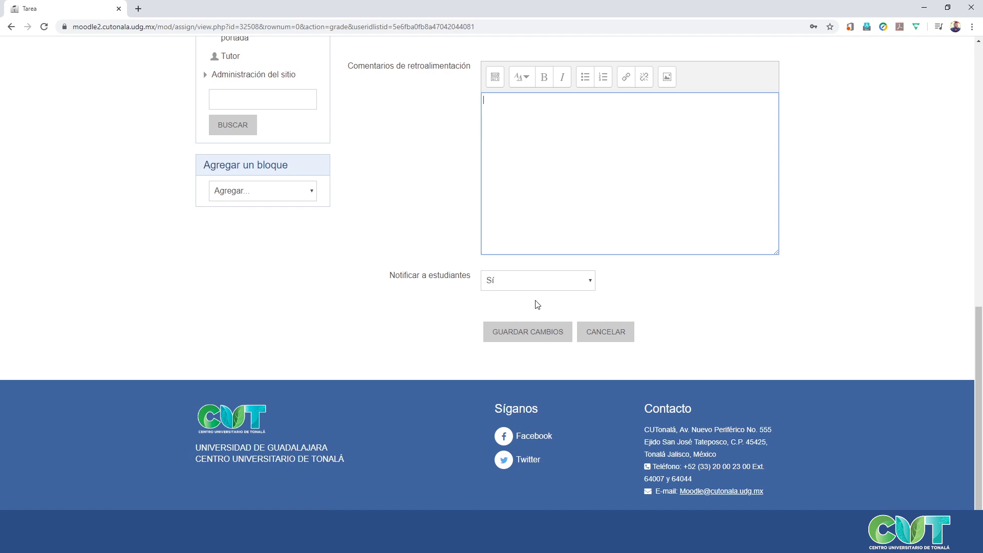
click(507, 337)
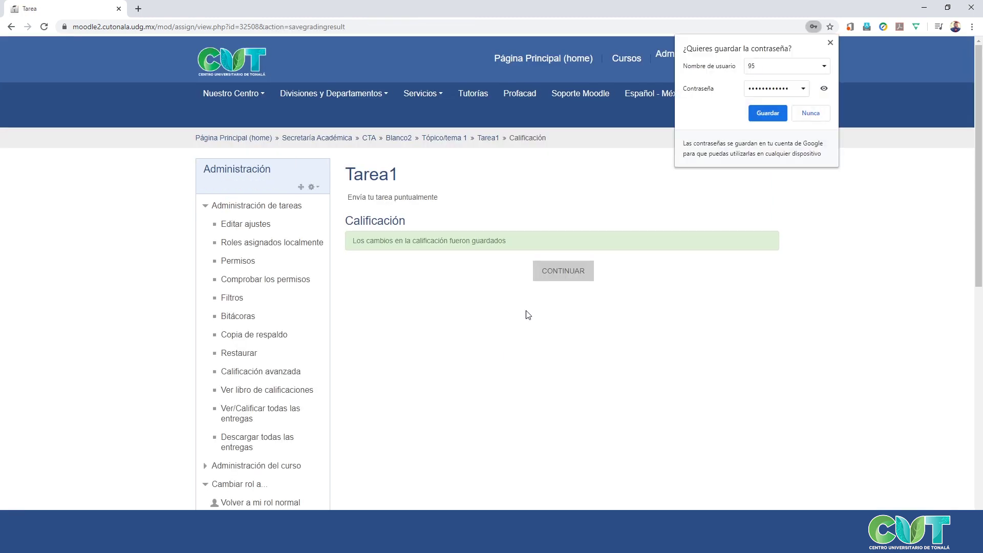
click(816, 117)
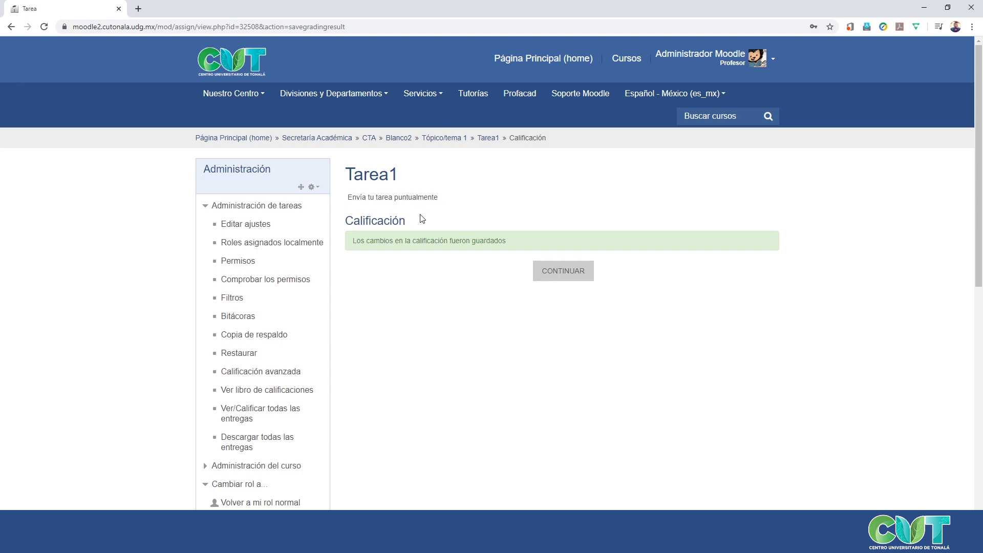
click(577, 272)
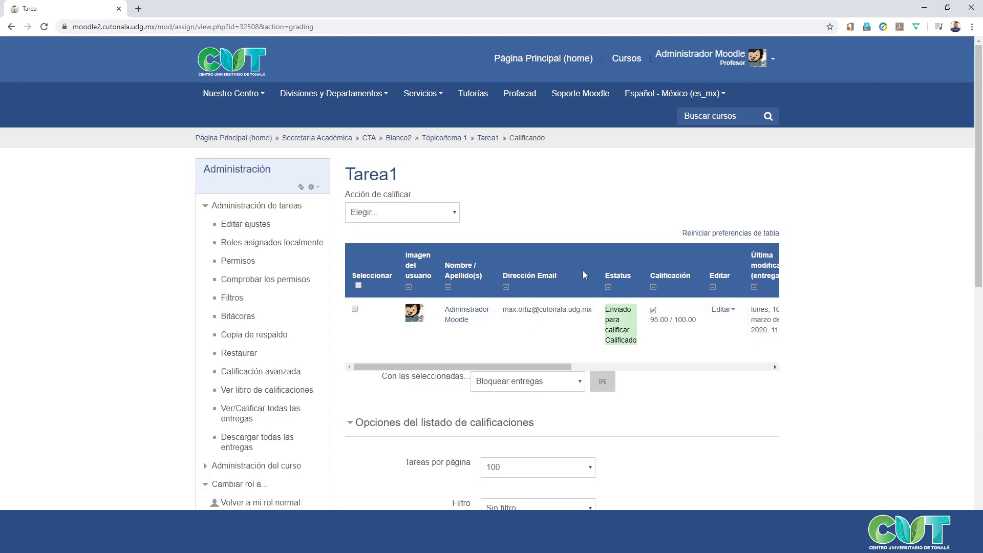
Review the graded submission's status and grade in the Tarea1 table, along with the grading list options
scroll(852, 375, down, 1)
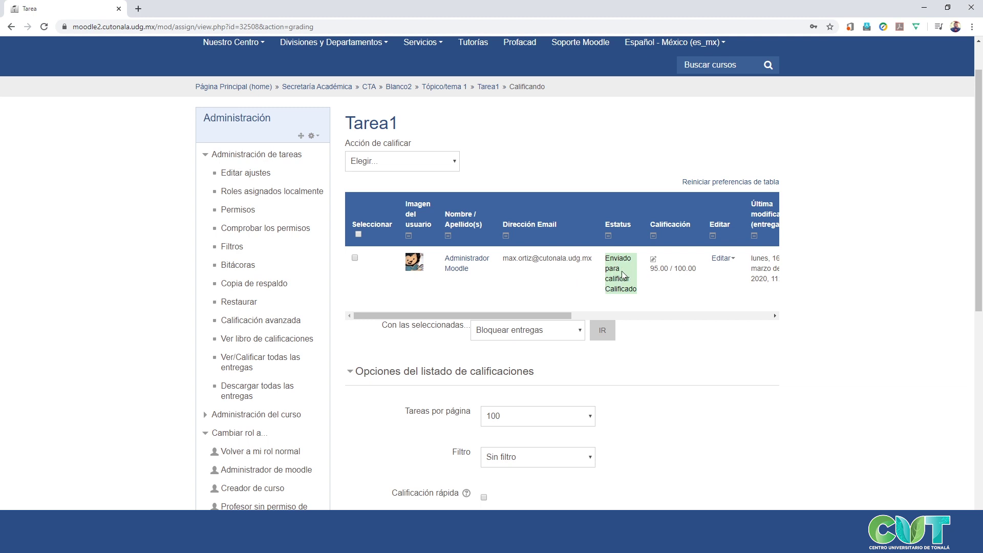
drag(605, 289, 668, 271)
click(673, 293)
scroll(674, 307, down, 3)
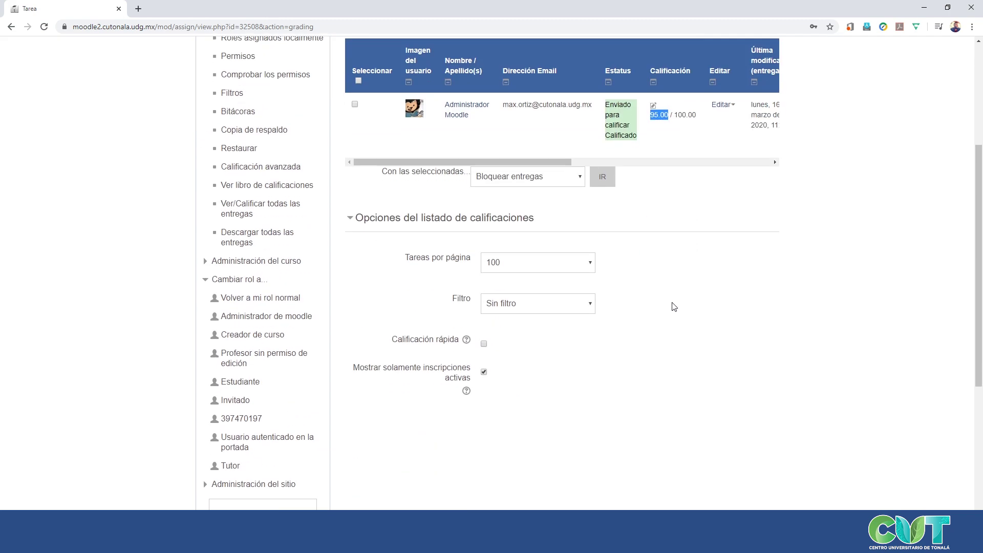
scroll(658, 313, up, 3)
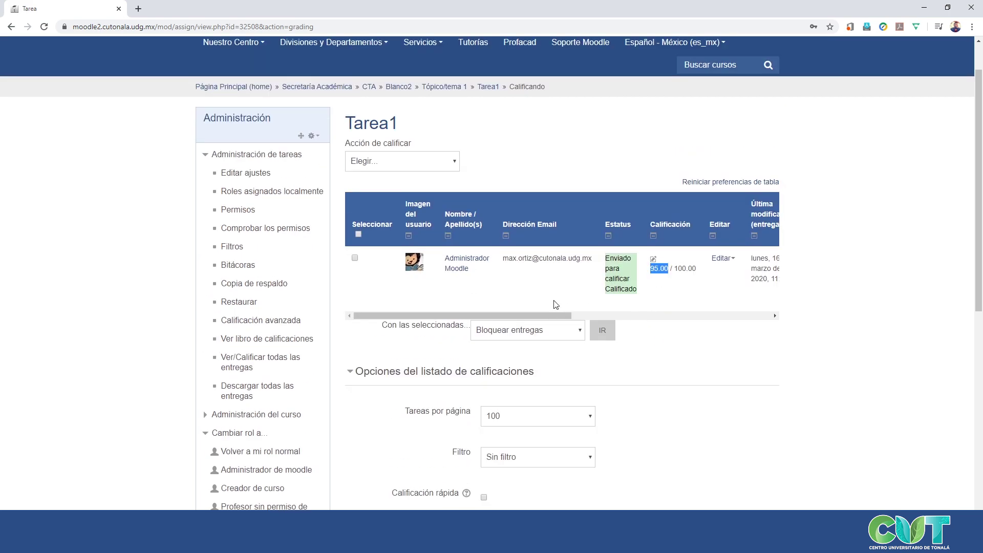
mouse_move(544, 312)
mouse_down()
mouse_move(607, 312)
mouse_move(529, 312)
mouse_up()
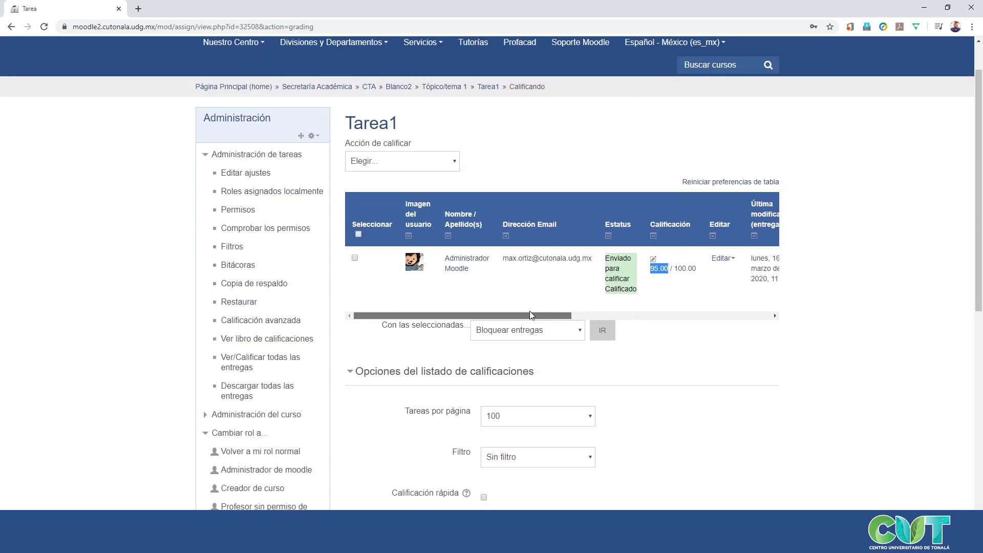